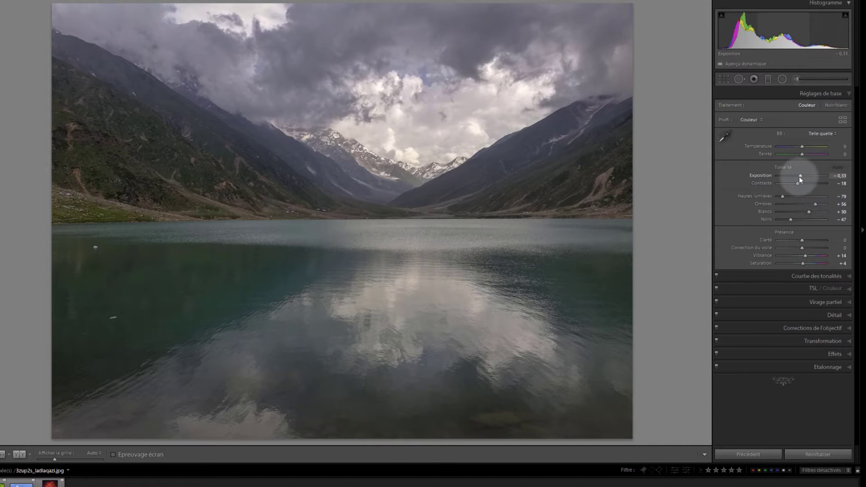
Step: Set the photo's exposure to +0.38 and straighten it by 0.65° along the lake's far shoreline
left_click_drag(800, 177, 804, 180)
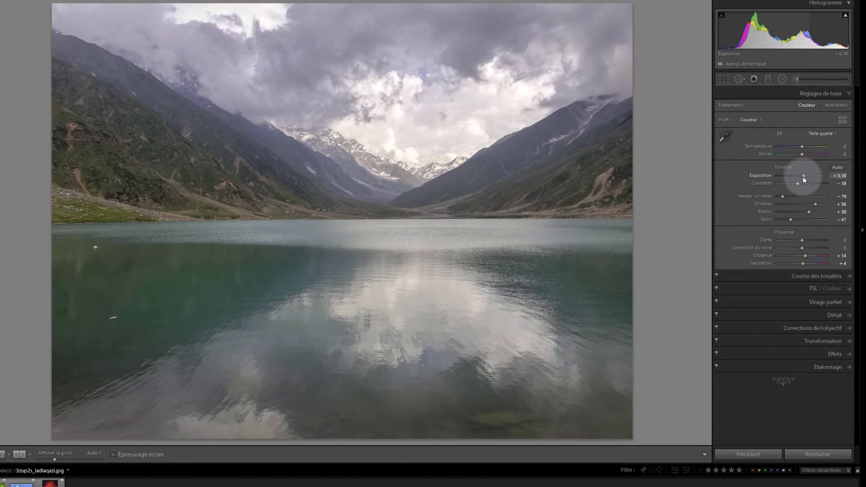
left_click(724, 84)
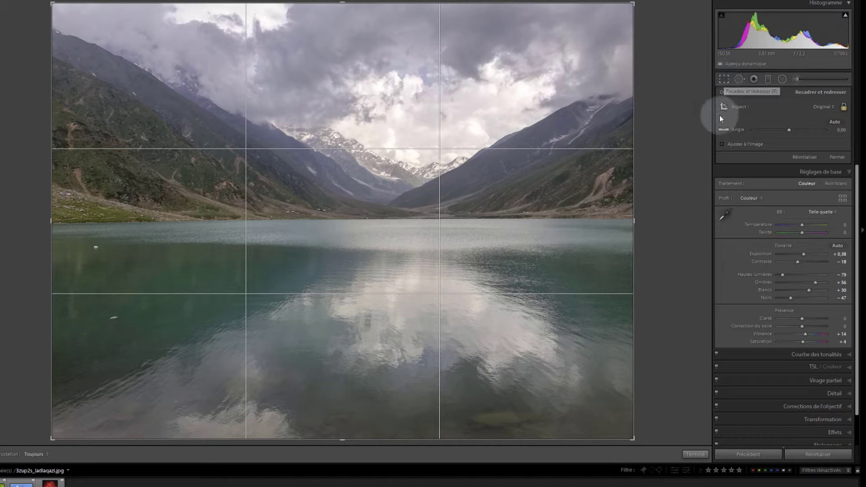
left_click(724, 130)
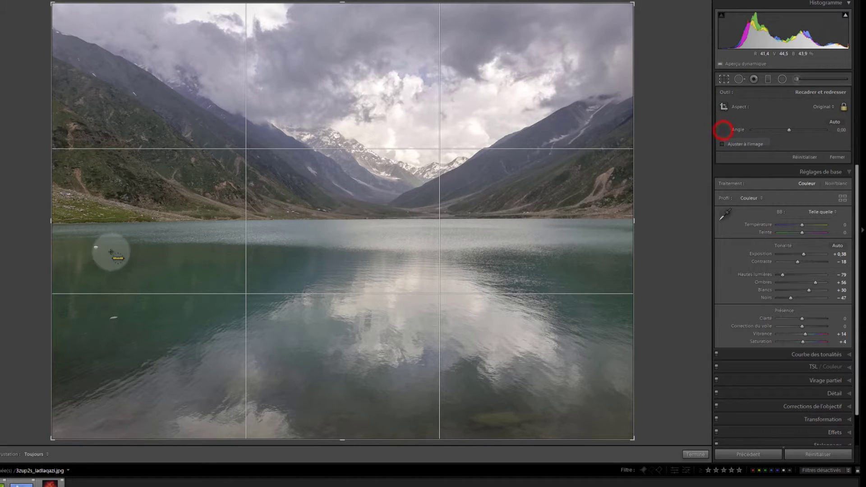
left_click(47, 224)
left_click_drag(48, 224, 656, 217)
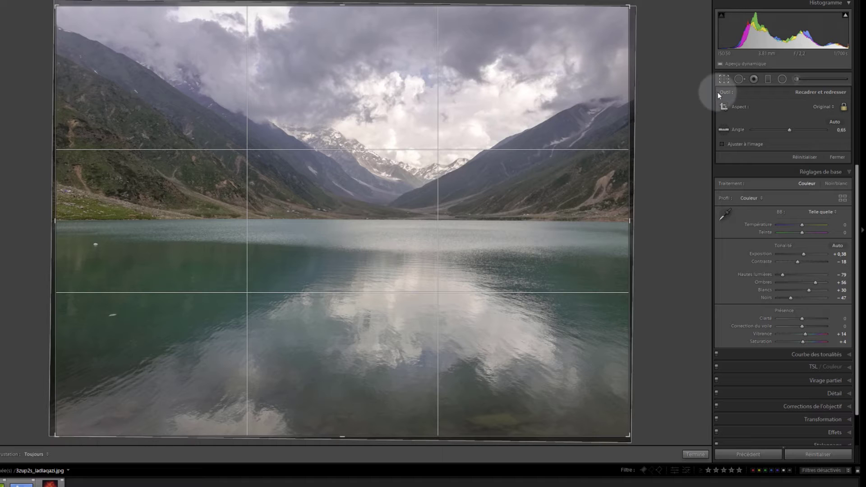
left_click(724, 80)
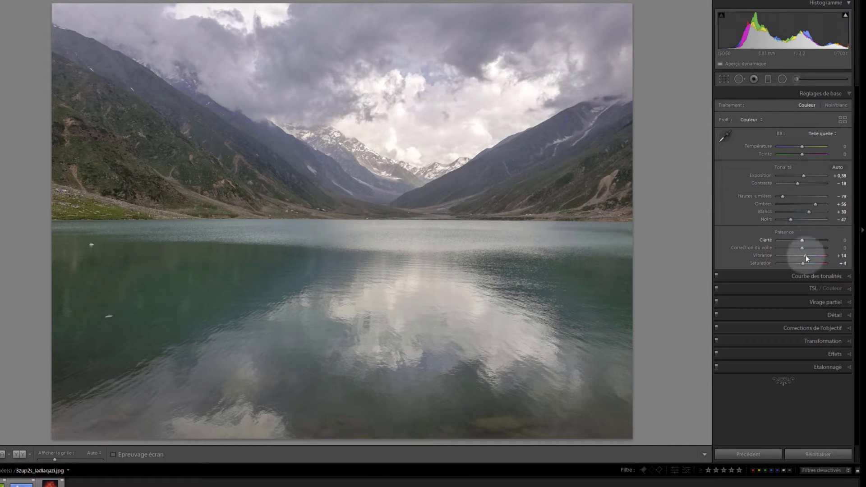
Step: Set the photo's vibrance to +28, highlights to −97, blacks to −56, exposure to +0.97 and whites to +19
left_click_drag(808, 256, 810, 255)
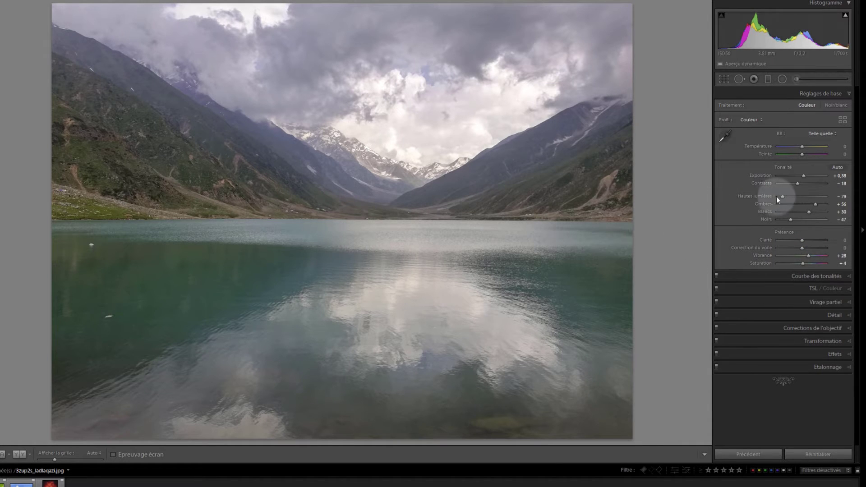
left_click_drag(783, 196, 779, 199)
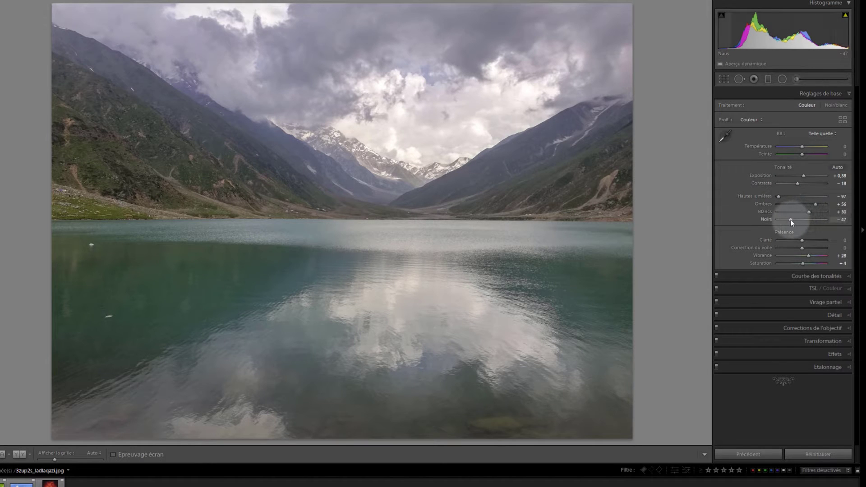
left_click_drag(790, 220, 788, 220)
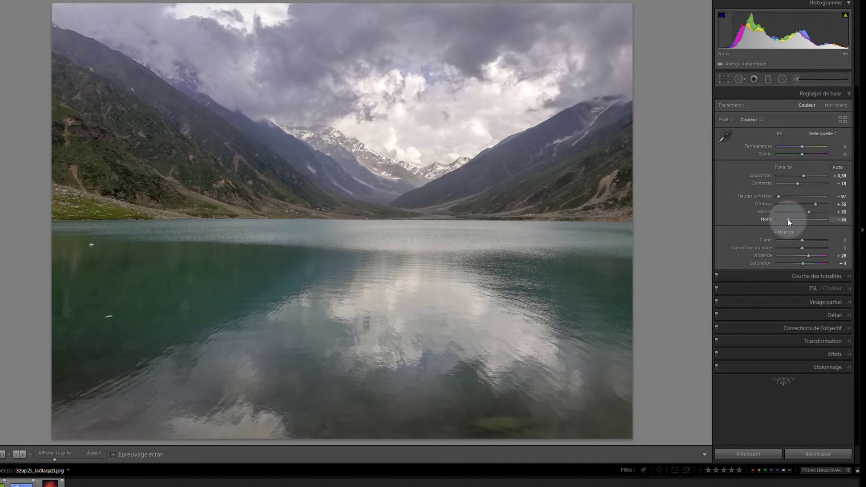
left_click_drag(805, 176, 806, 177)
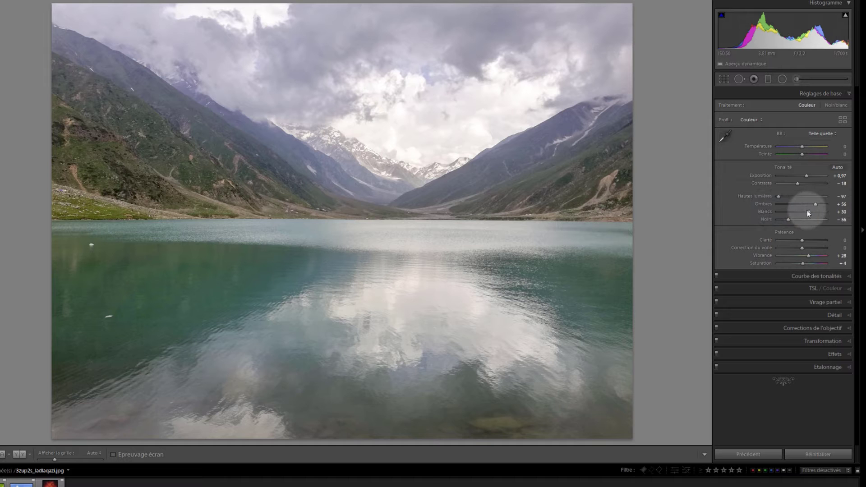
left_click_drag(810, 211, 807, 212)
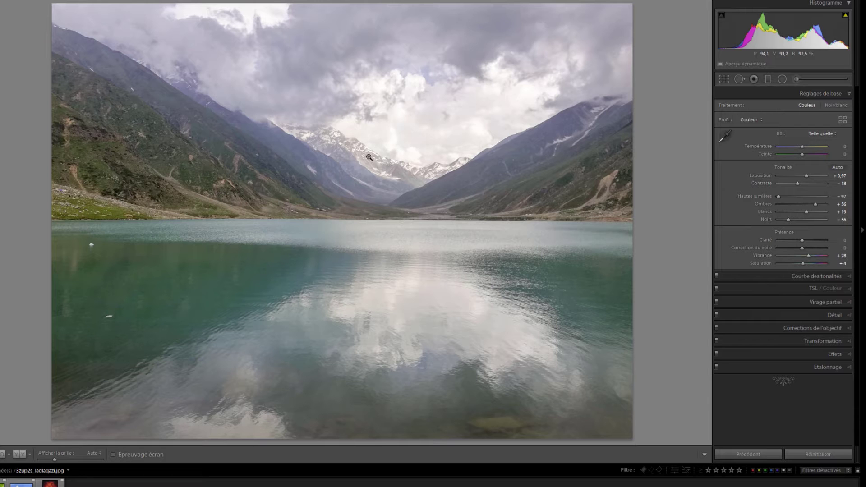
Step: Set the photo's saturation to +9 and cool its white balance to a temperature of −3
left_click(771, 273)
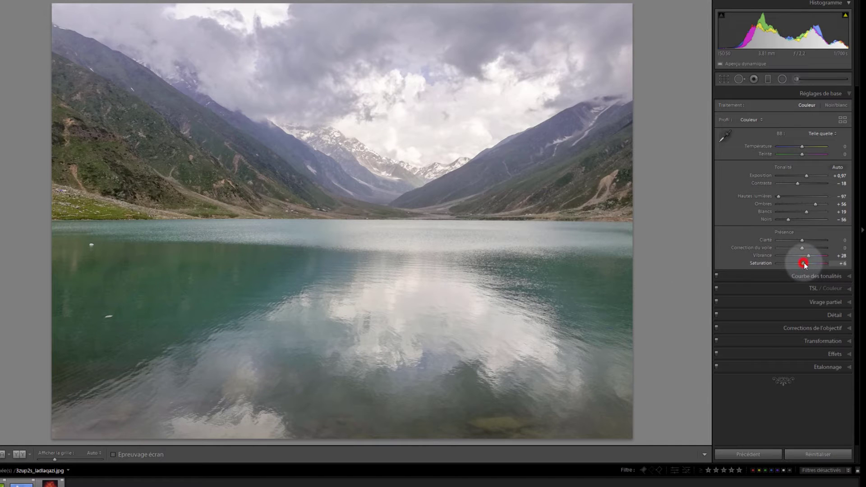
left_click_drag(805, 265, 804, 263)
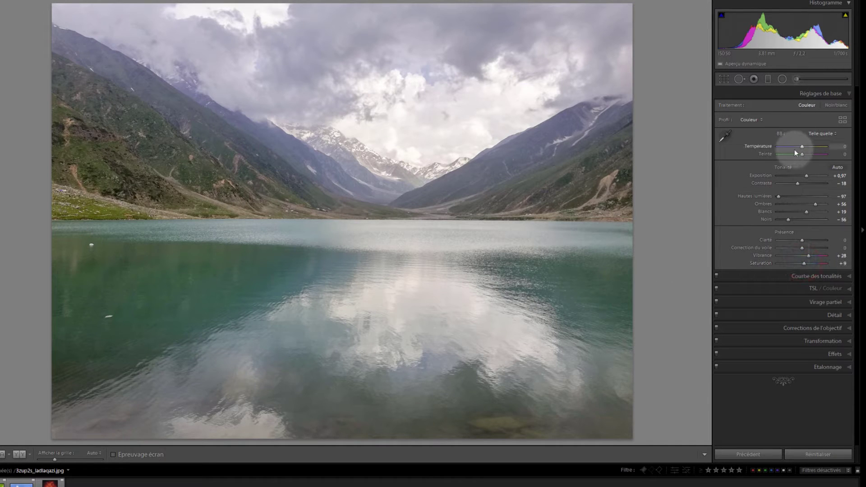
left_click_drag(802, 147, 802, 148)
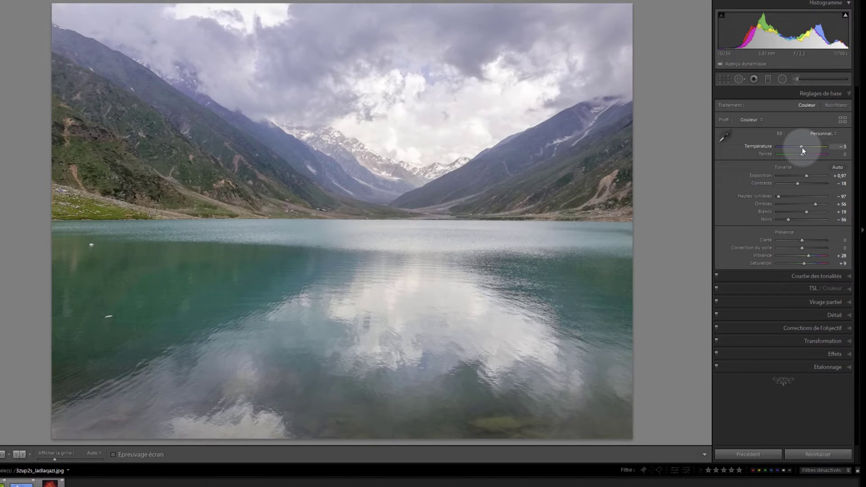
left_click_drag(801, 147, 802, 148)
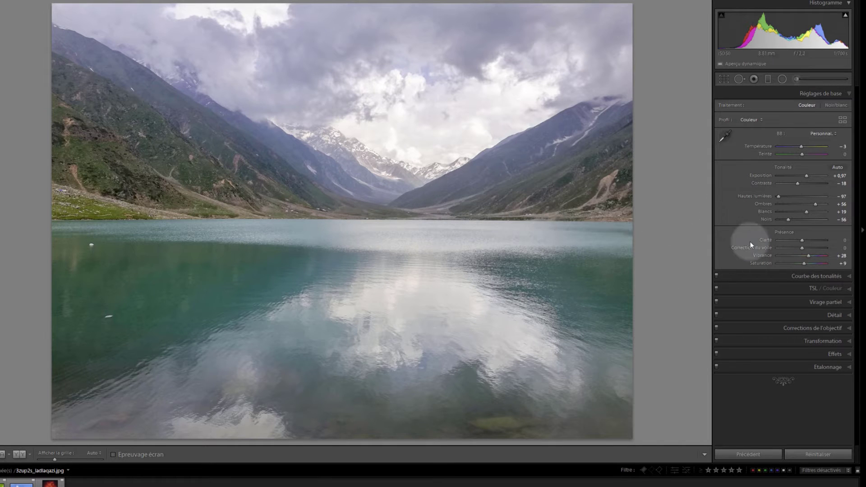
Step: Set the photo's clarity to +38, dehaze to +11 and saturation to +14
left_click_drag(801, 241, 808, 242)
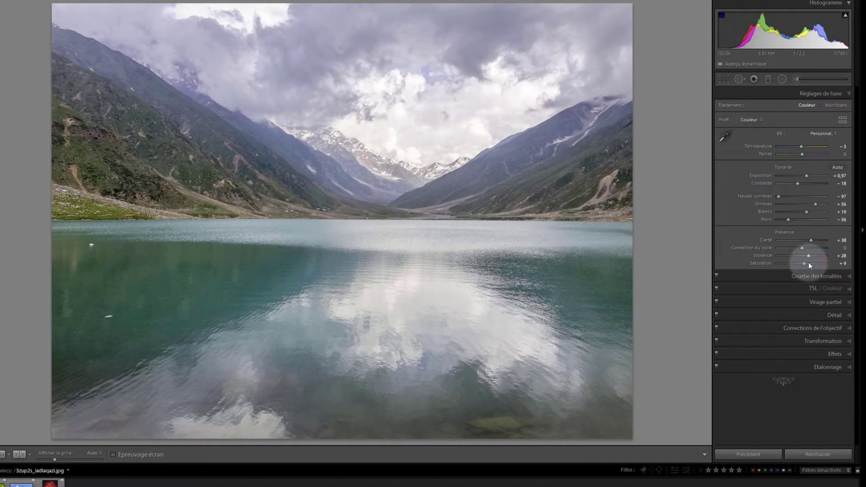
left_click_drag(803, 248, 805, 248)
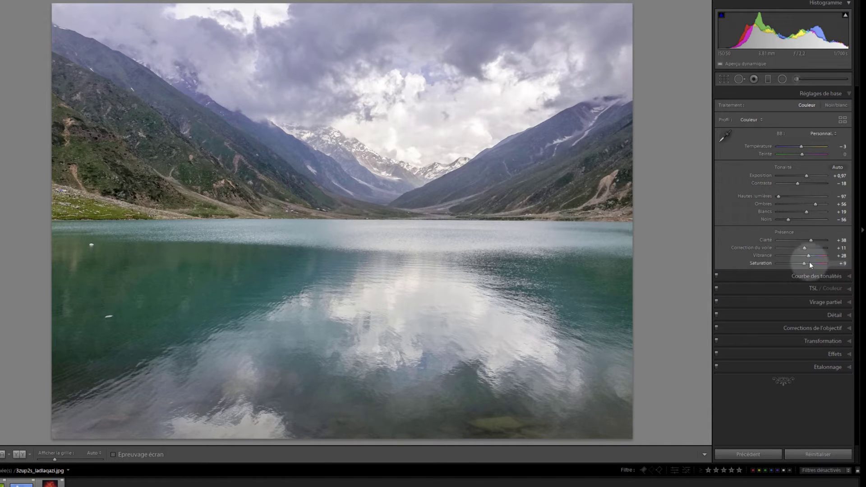
left_click_drag(805, 264, 805, 264)
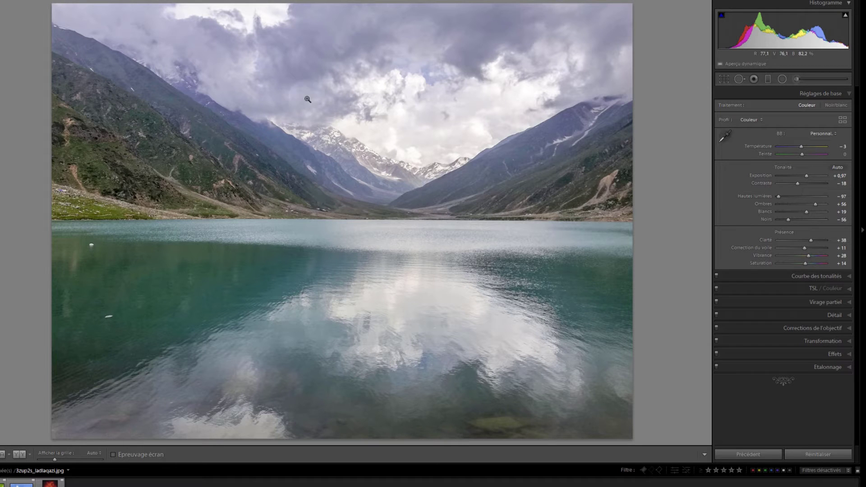
Step: Draw a graduated filter downward over the sky and mountains and reset its exposure to 0
left_click(769, 80)
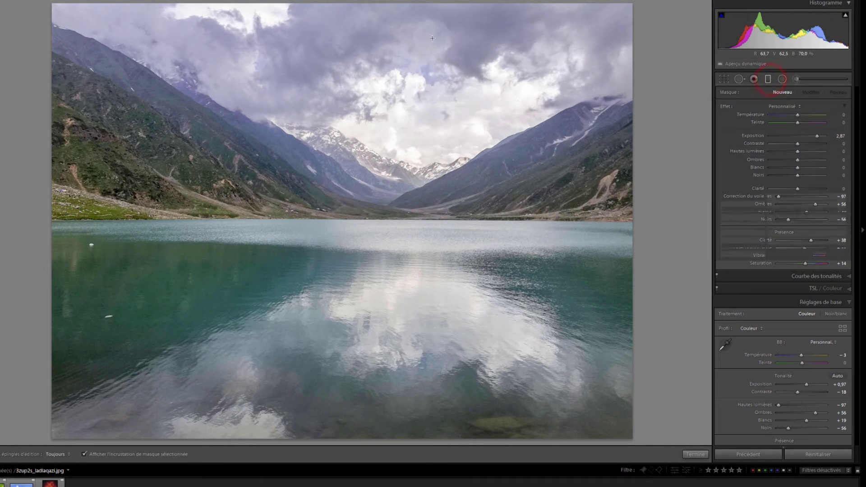
left_click_drag(356, 2, 347, 200)
left_click_drag(348, 232, 358, 284)
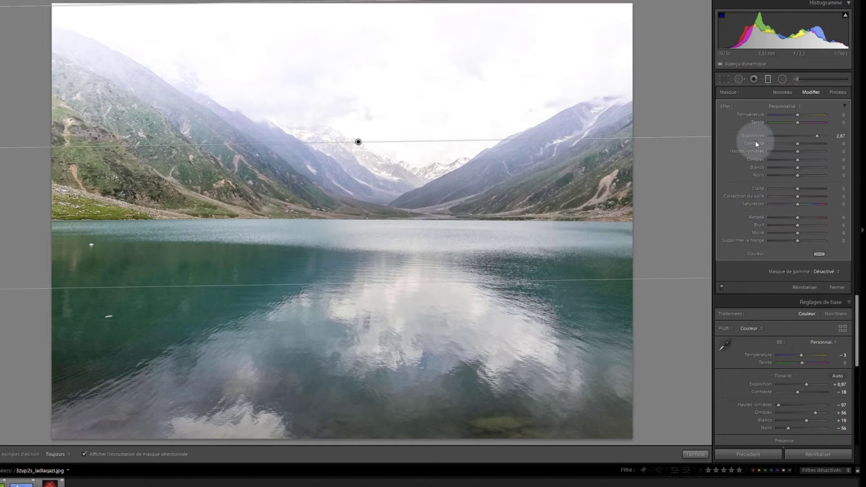
double_click(752, 136)
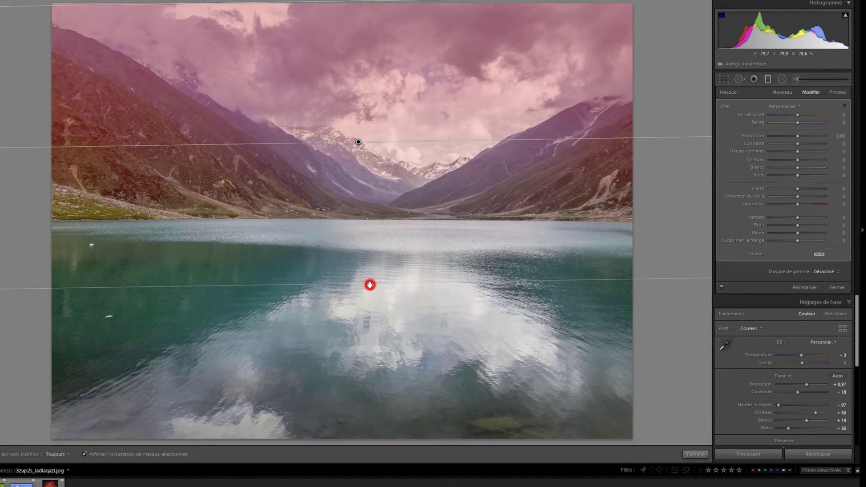
Step: Narrow the sky filter's transition and move its centre down to the lake's far shoreline
left_click_drag(370, 284, 360, 164)
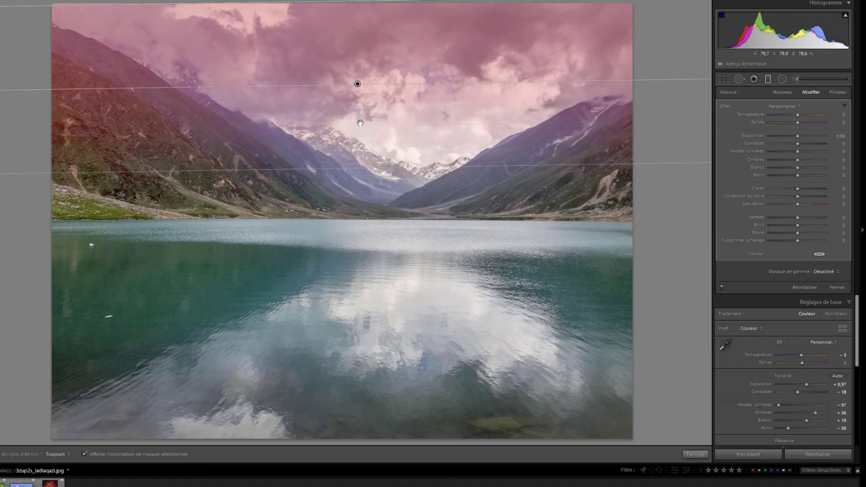
left_click_drag(360, 123, 362, 172)
left_click(356, 44)
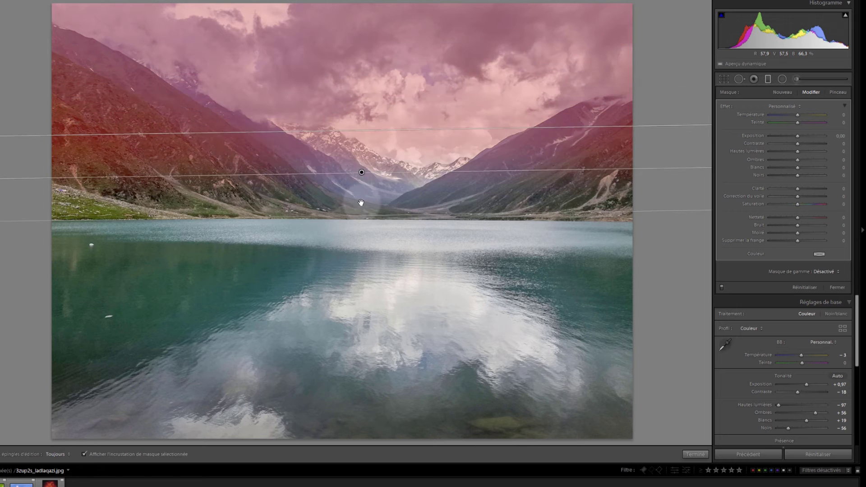
left_click_drag(360, 203, 361, 210)
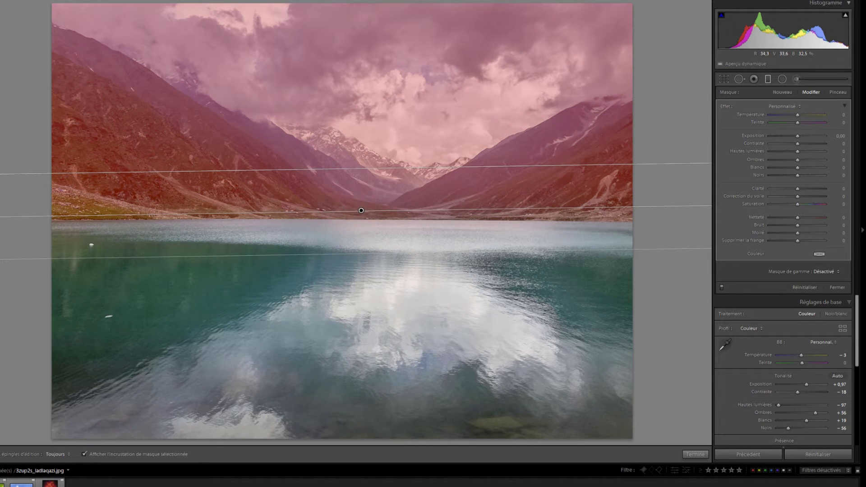
left_click(769, 79)
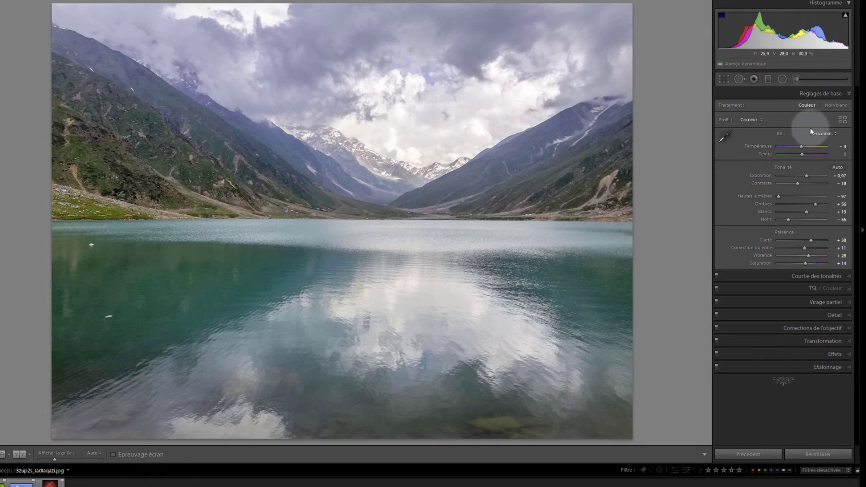
Step: Reselect the sky filter, hide its mask overlay, and set its highlights to −48 and temperature to 7
left_click(769, 78)
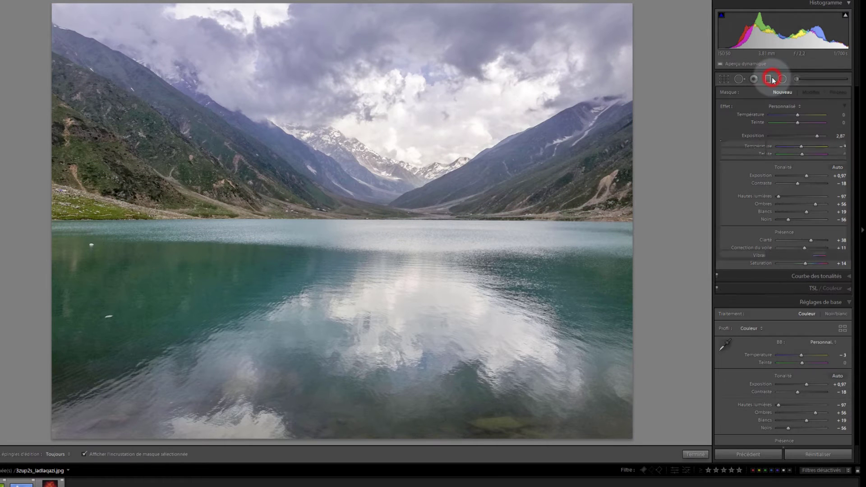
left_click(361, 210)
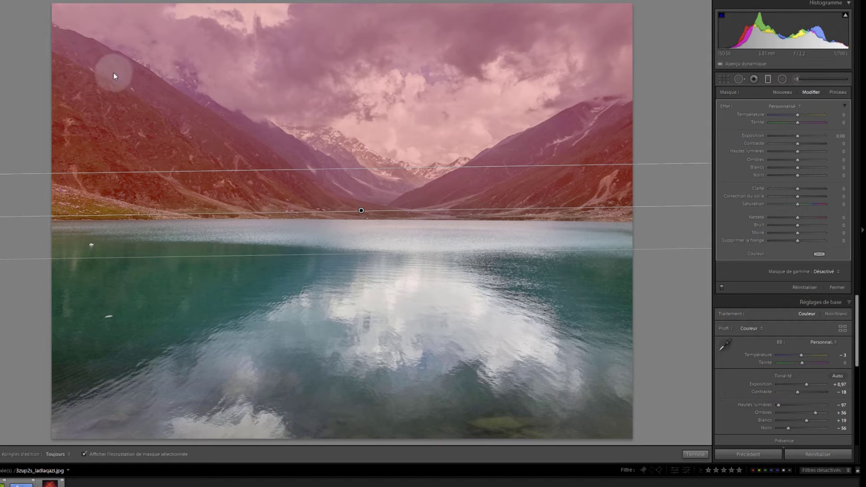
key("o")
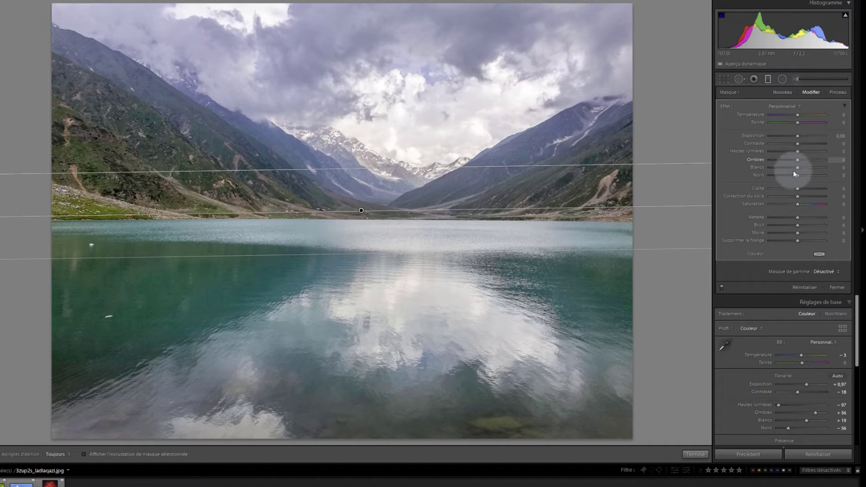
left_click(795, 153)
left_click_drag(794, 153, 782, 155)
left_click(799, 115)
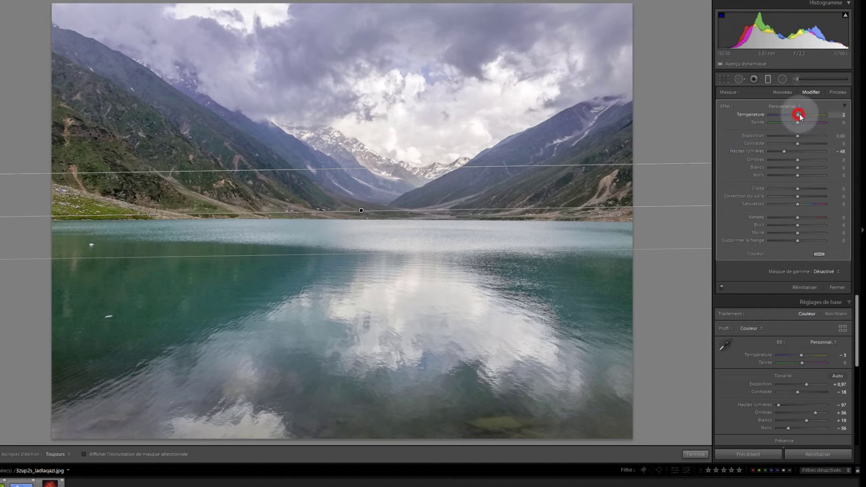
left_click_drag(799, 116, 800, 117)
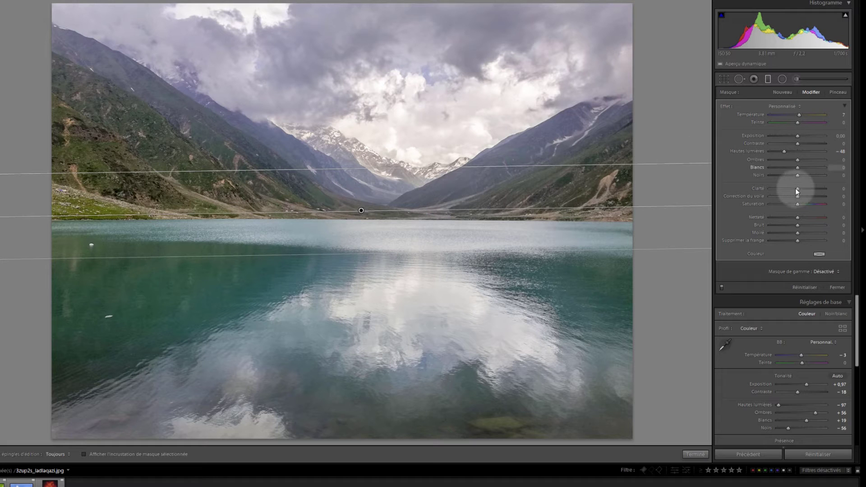
Step: Set the sky filter's clarity to 69, contrast to 26, whites to 7 and blacks to −14, and close the filter settings
left_click_drag(796, 189, 815, 191)
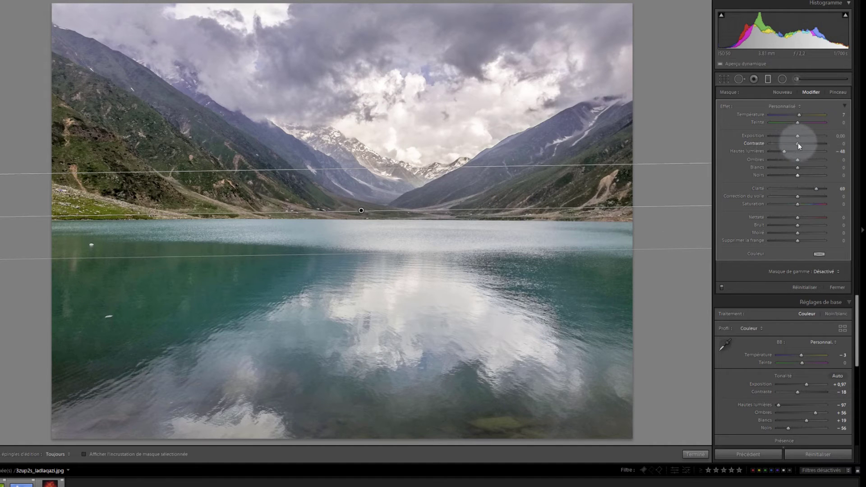
left_click_drag(796, 143, 802, 143)
left_click_drag(798, 175, 805, 143)
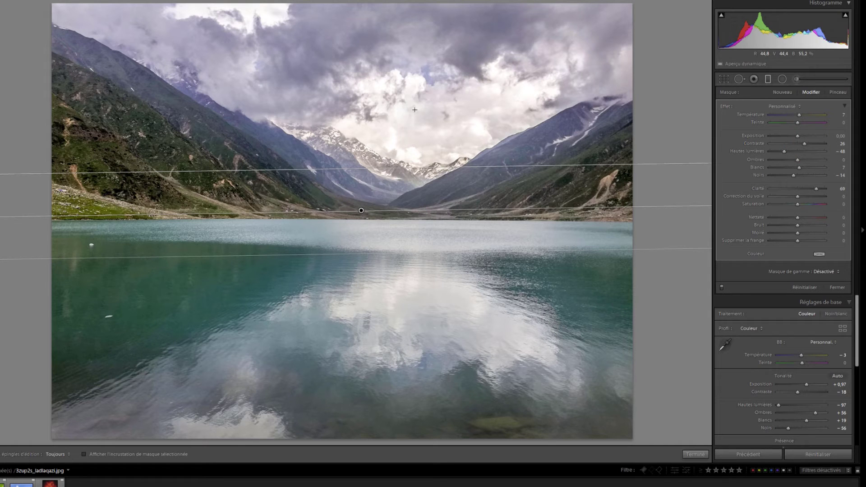
left_click(768, 79)
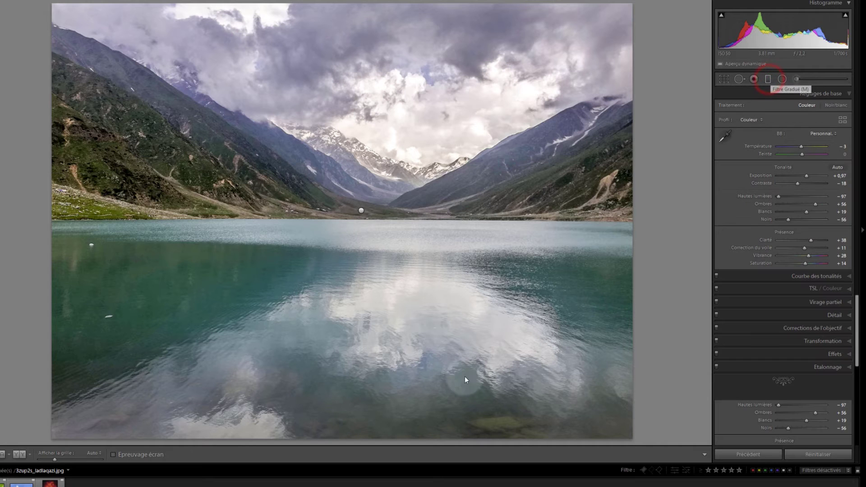
Step: Draw a second graduated filter upward from the photo's lower edge over the lake and reset its exposure to 0
left_click(768, 80)
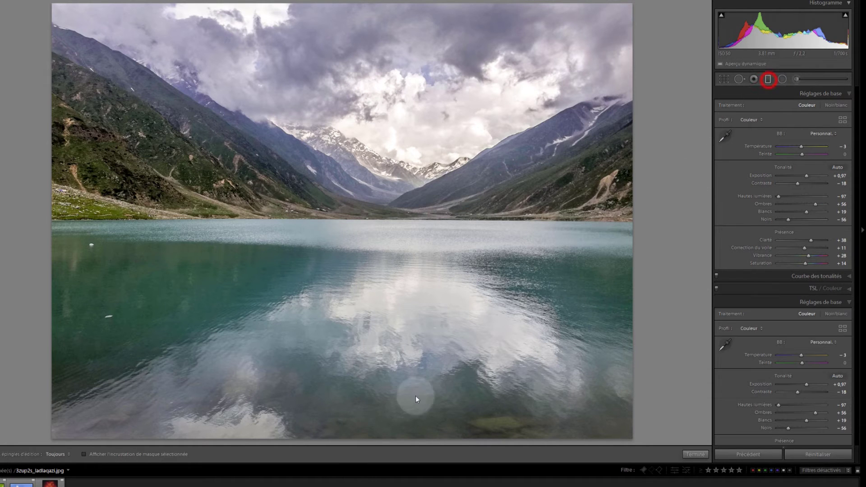
left_click_drag(330, 443, 328, 361)
left_click_drag(309, 252, 333, 132)
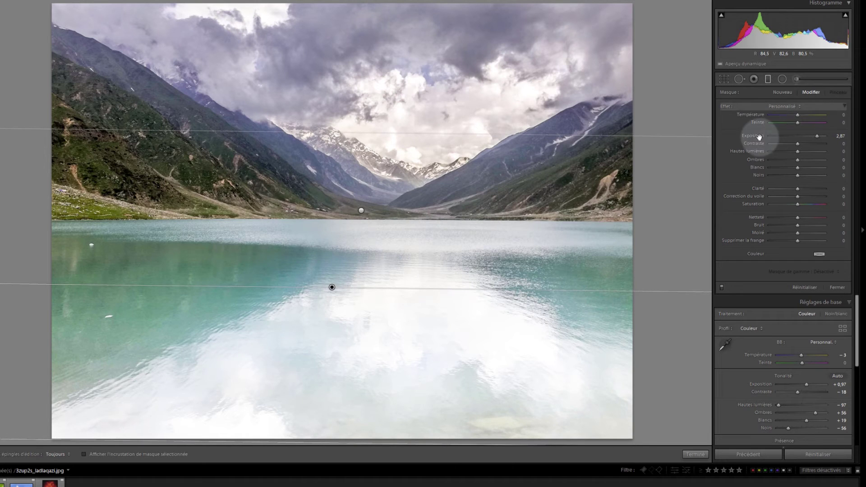
double_click(759, 136)
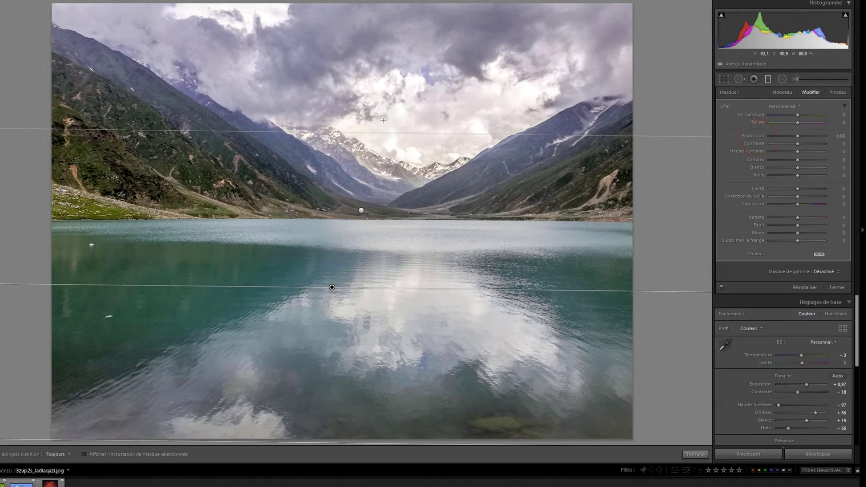
Step: Narrow the lake filter and raise it toward the far shoreline, set its temperature to −7, tint to −27 and saturation to 5, and close it
left_click_drag(366, 135, 352, 352)
left_click_drag(332, 393, 340, 261)
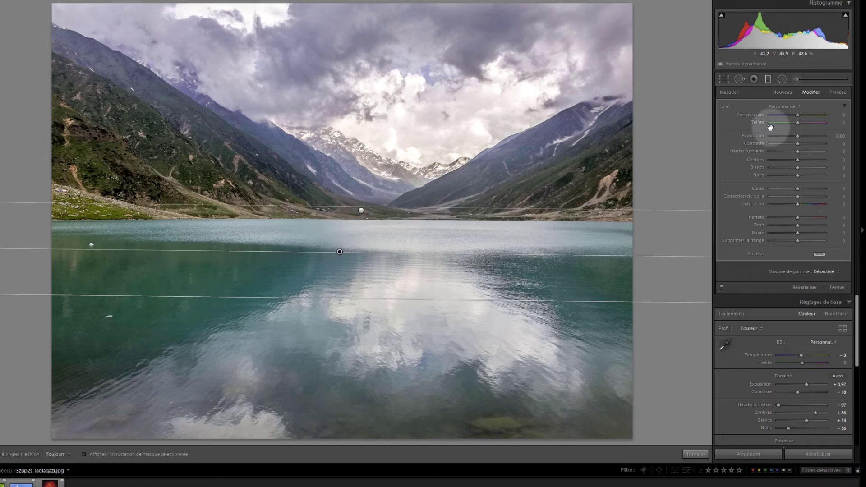
left_click(797, 112)
left_click_drag(796, 116, 792, 122)
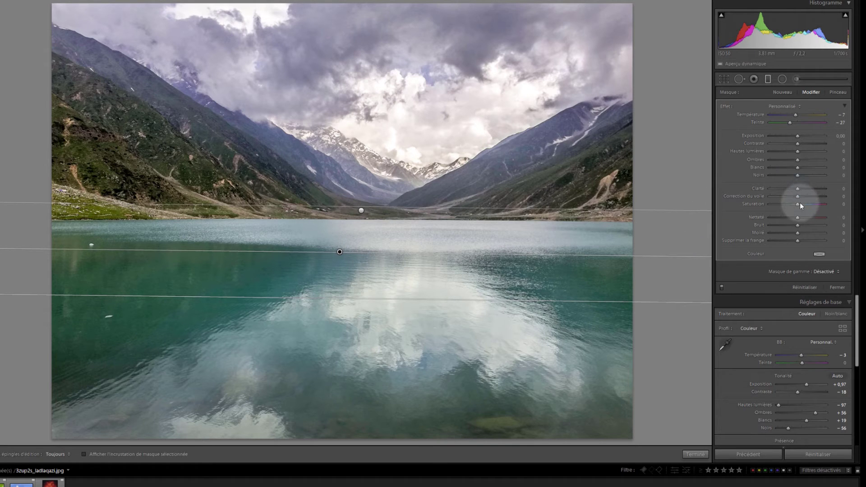
left_click_drag(800, 202, 800, 204)
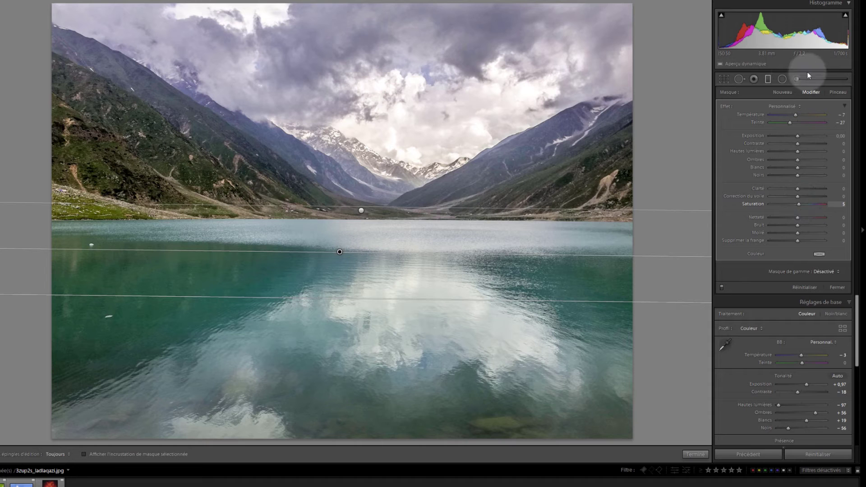
left_click(768, 80)
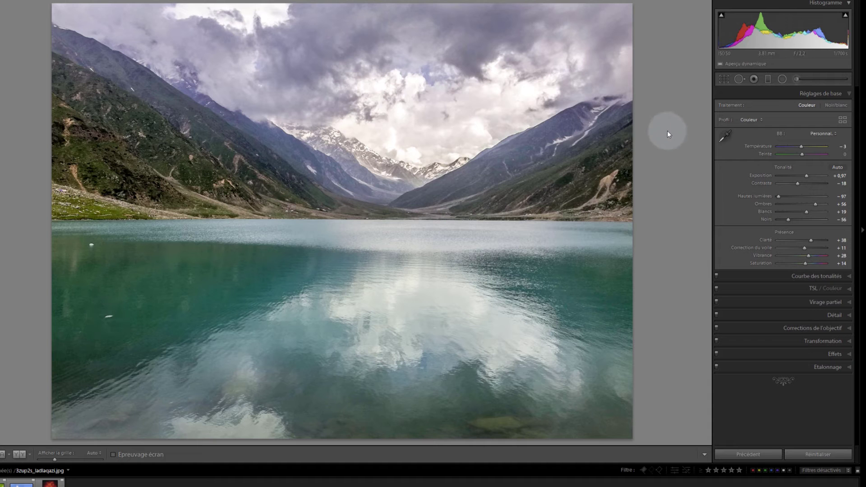
Step: Heal the two small white specks on the lake near the photo's left edge, sampling clean water nearby, and close the spot removal tool
left_click(739, 83)
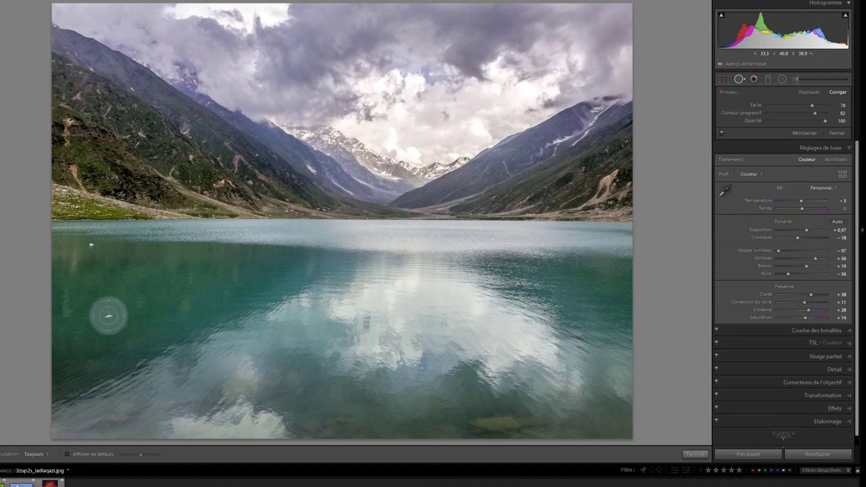
left_click(108, 315)
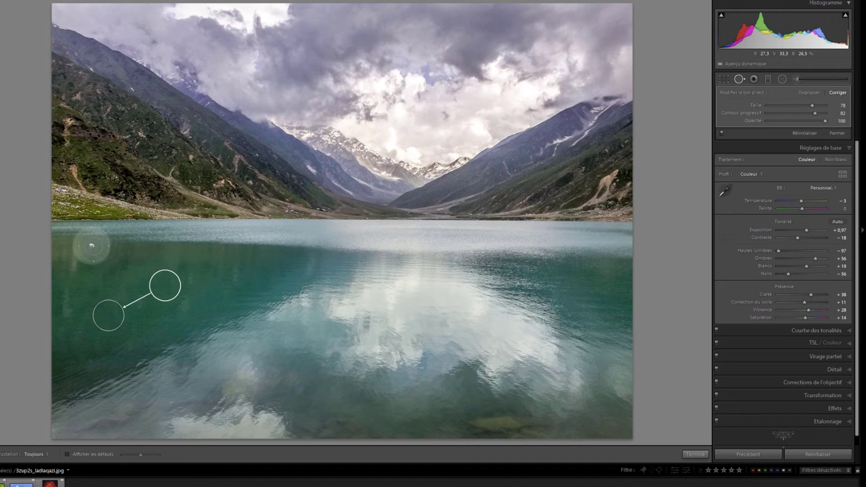
left_click_drag(90, 245, 305, 322)
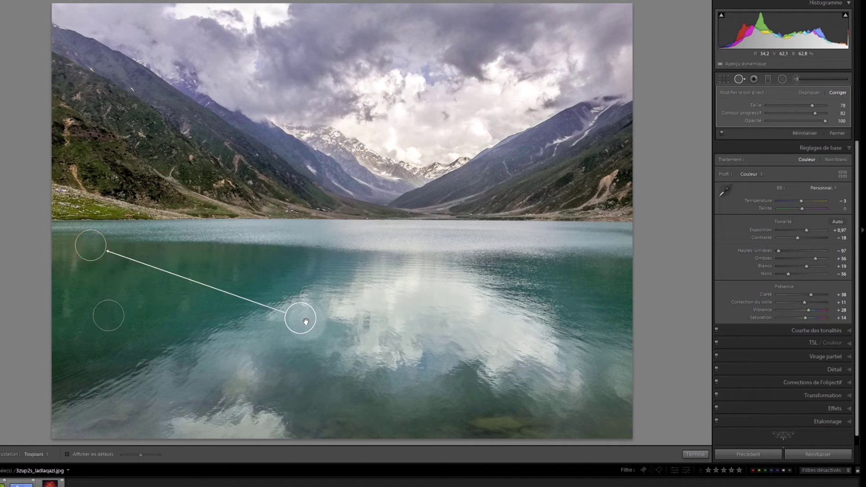
left_click_drag(203, 284, 198, 280)
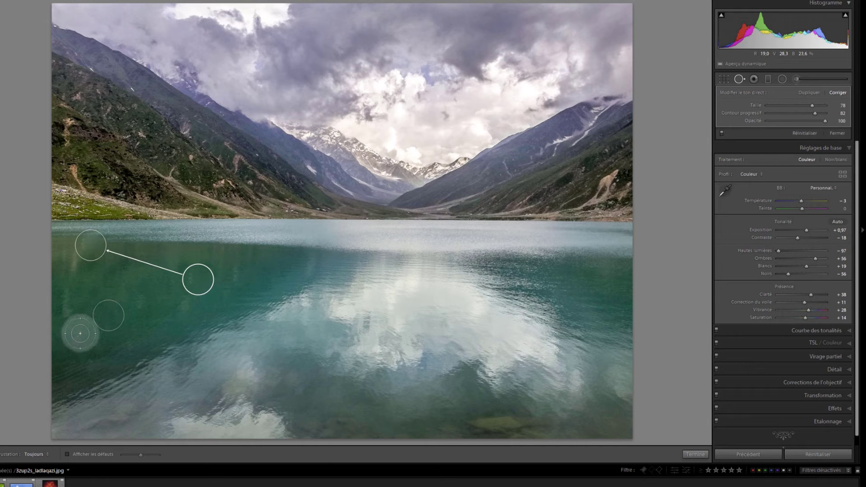
left_click_drag(115, 309, 123, 293)
left_click(739, 79)
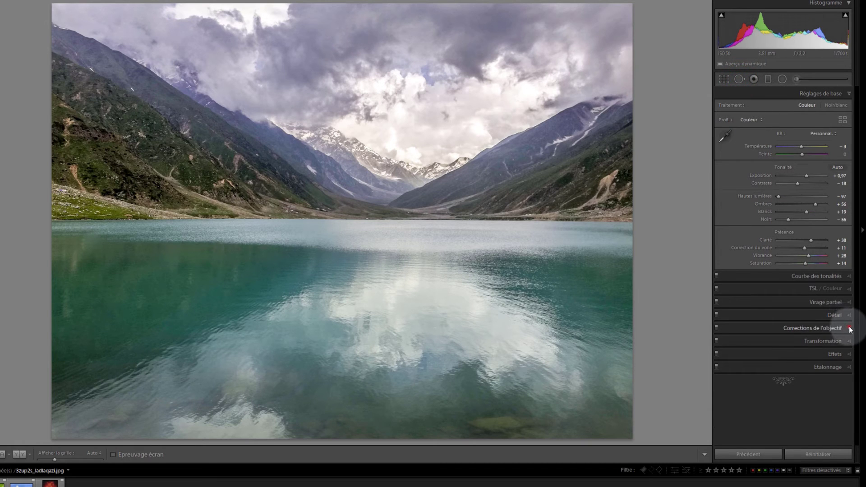
Step: Darken the photo's corners by setting the lens correction vignetting amount to −50
left_click(849, 328)
left_click_drag(800, 276, 789, 273)
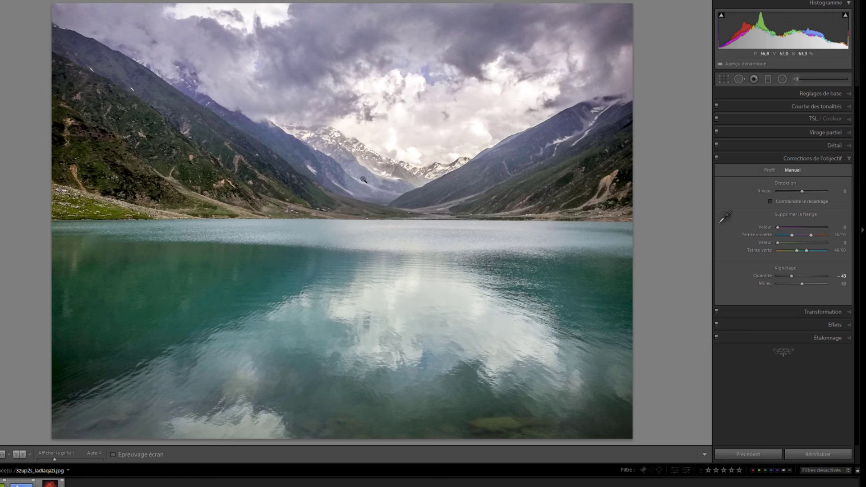
left_click(678, 284)
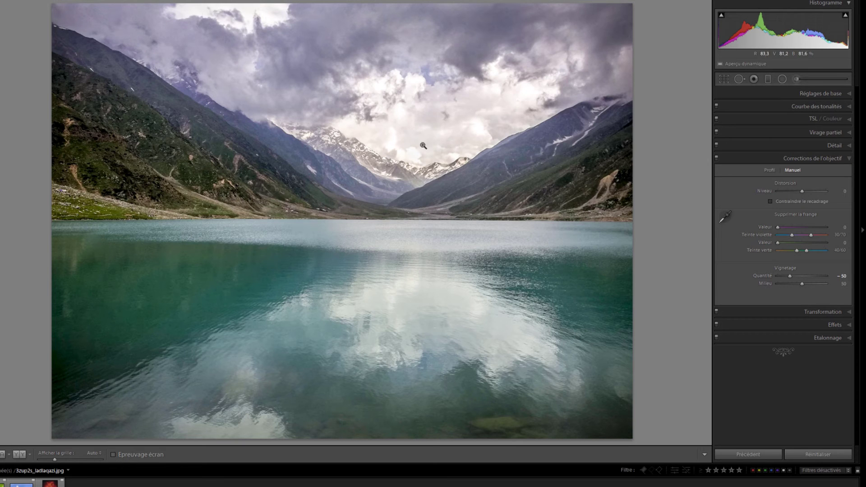
Step: Draw a radial filter over the snowy peaks at the valley's end, reset its exposure to 0, invert it and set its temperature to 20
left_click(782, 79)
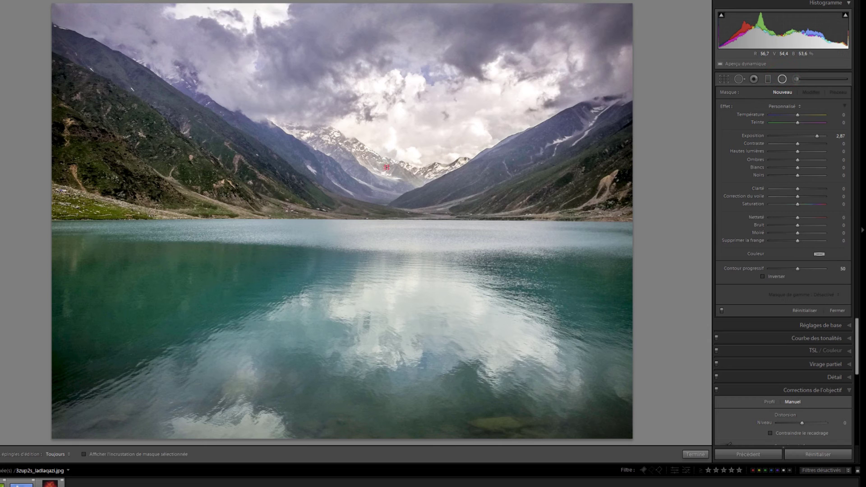
left_click_drag(386, 168, 502, 129)
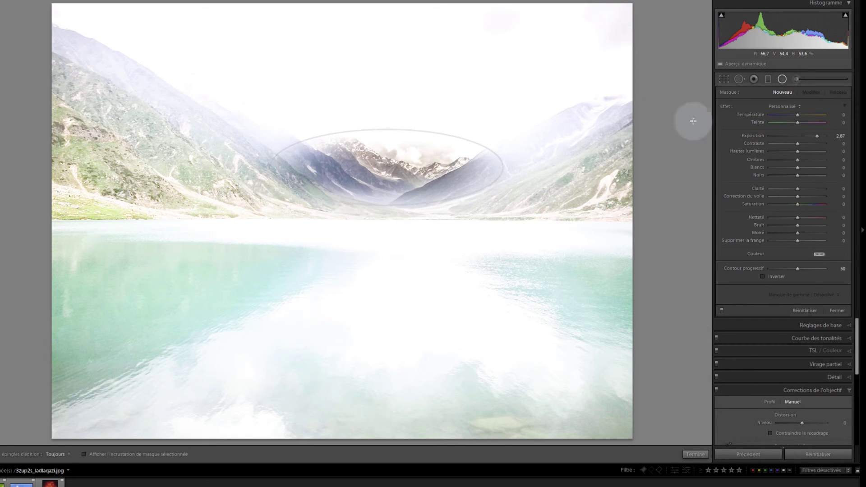
double_click(752, 135)
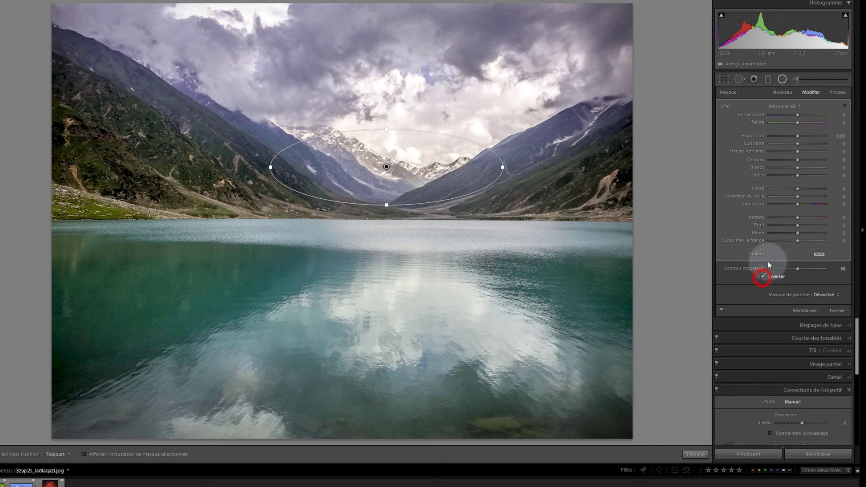
left_click_drag(795, 114, 802, 115)
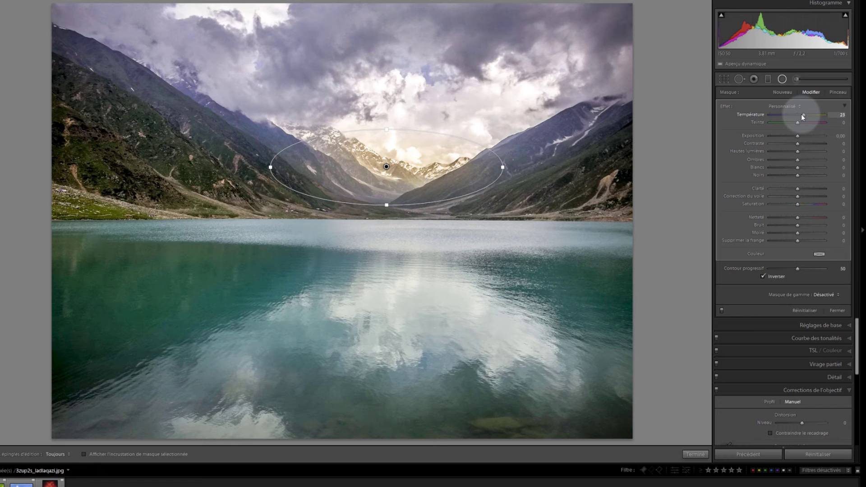
Step: Enlarge the radial filter's ellipse, shift it upward and tilt it slightly to cover the bright clouds above the peaks
left_click_drag(386, 130, 397, 87)
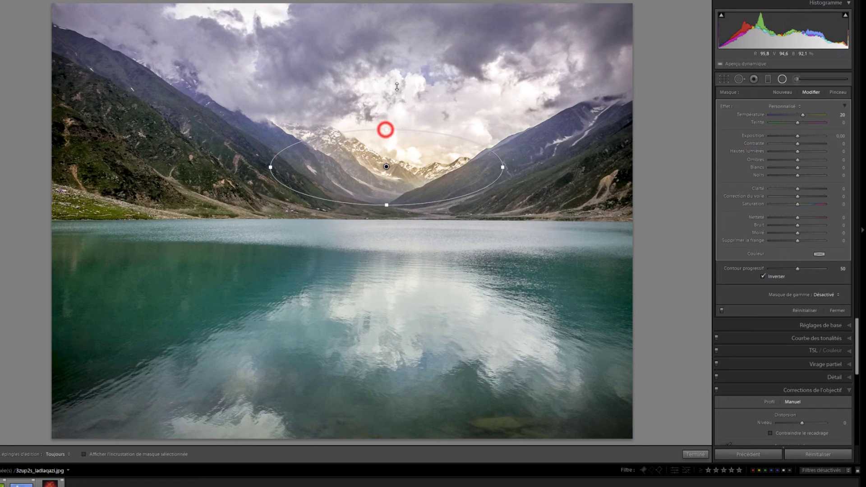
left_click_drag(387, 250, 387, 219)
left_click_drag(386, 166, 397, 147)
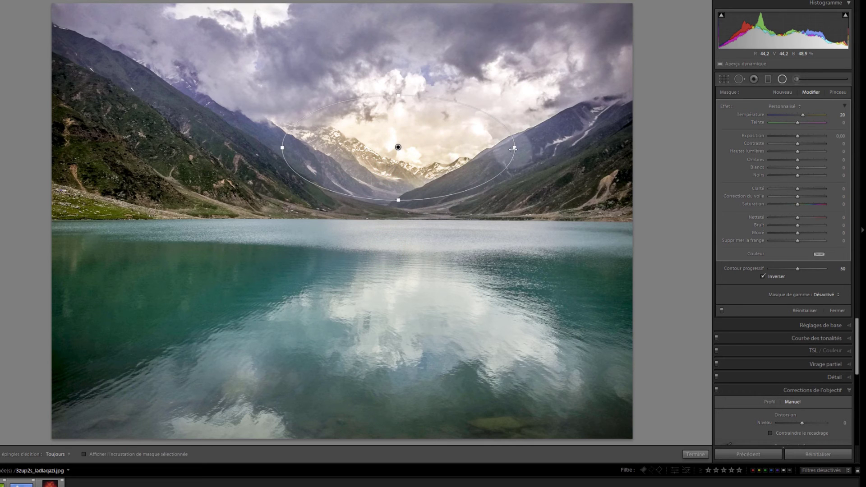
left_click_drag(514, 148, 535, 135)
left_click(460, 139)
left_click_drag(463, 135, 398, 79)
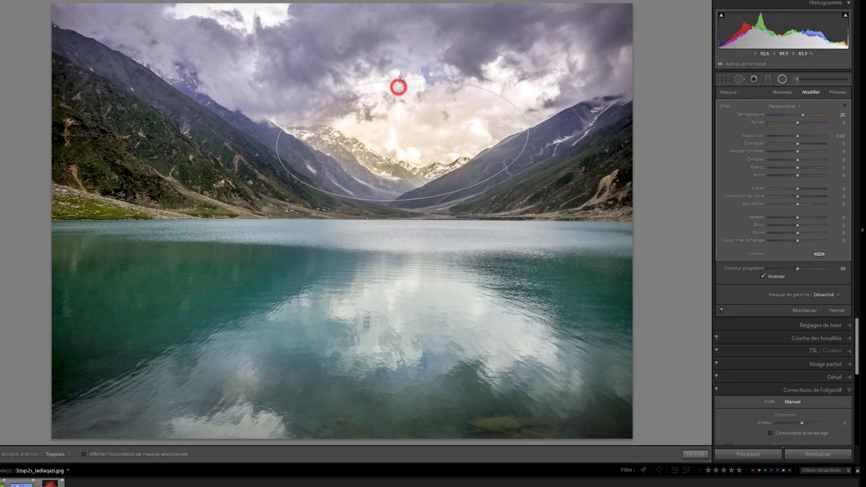
Step: Set the radial filter's feather to 100, check its coverage with the mask overlay, and nudge it slightly over the peaks
left_click(799, 269)
left_click_drag(799, 272, 827, 234)
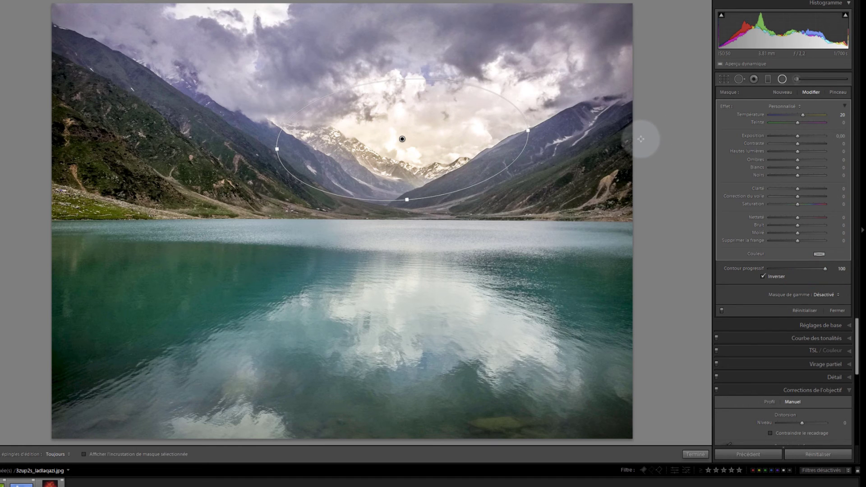
key("o")
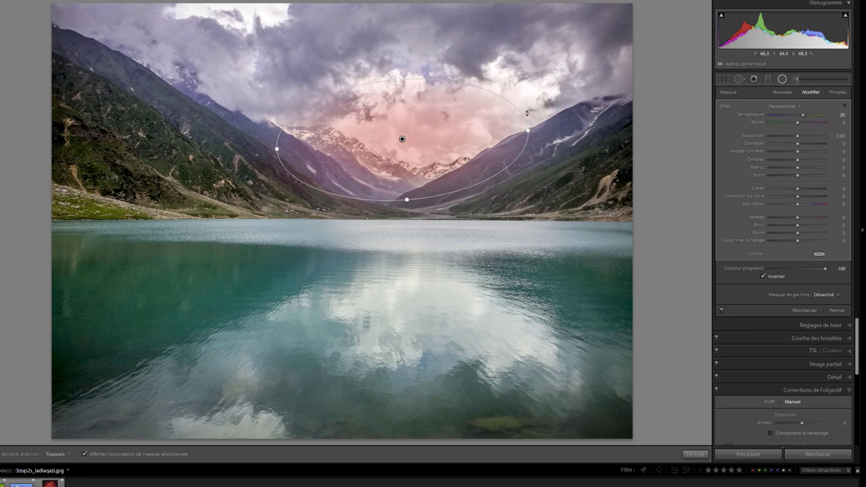
key("o")
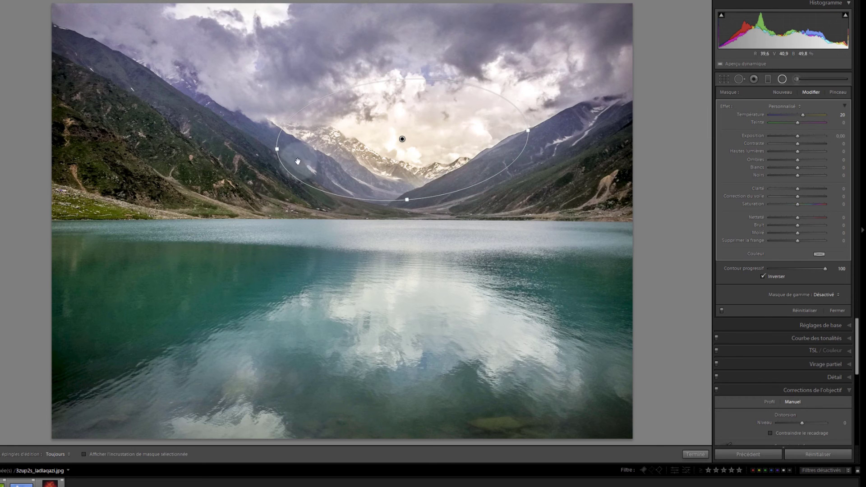
left_click_drag(405, 139, 407, 141)
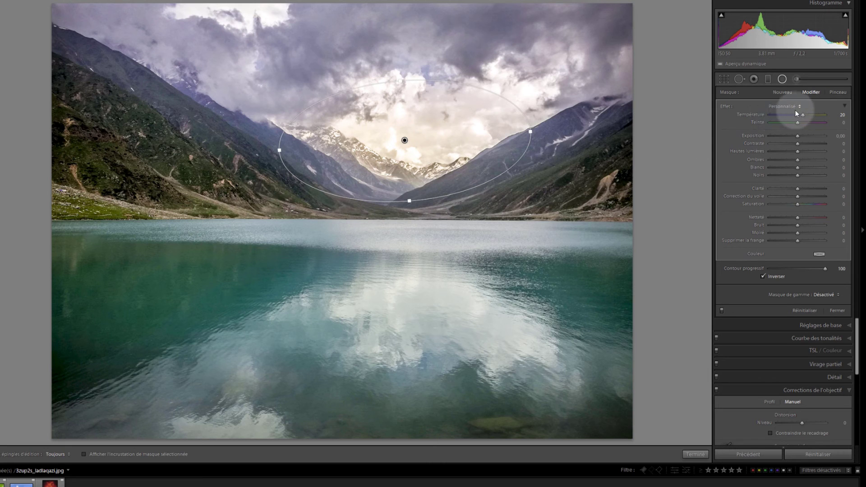
Step: Set the radial filter's temperature to 23, tint to 16, exposure to 0.38, highlights to −100 and whites to −8, lower it slightly and close it
left_click_drag(797, 123, 802, 124)
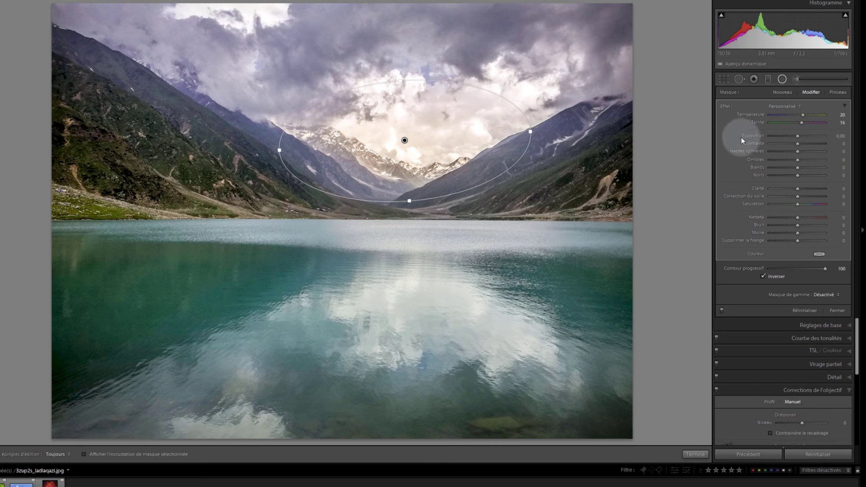
mouse_move(796, 153)
left_mouse_down()
mouse_move(771, 153)
mouse_move(794, 170)
left_mouse_up()
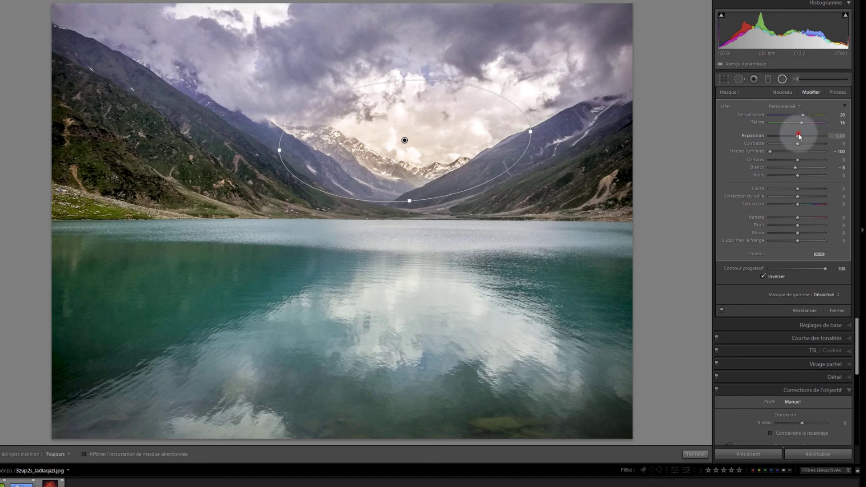
left_click_drag(798, 134, 803, 117)
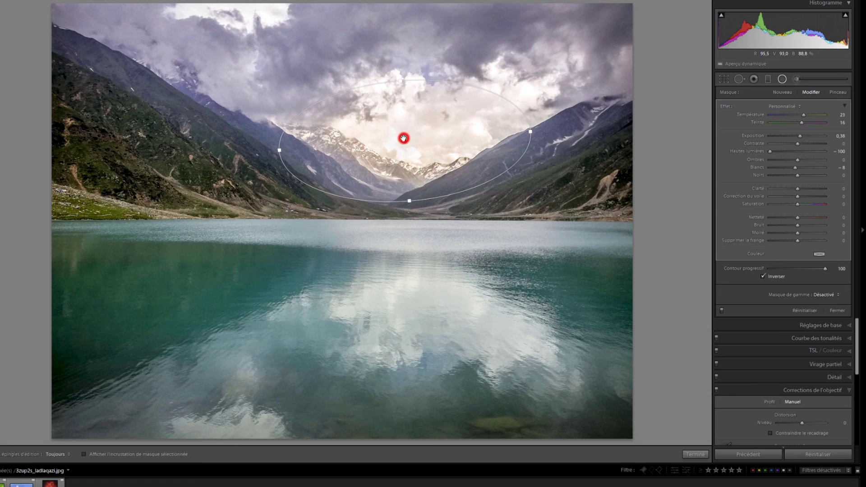
left_click_drag(403, 138, 405, 148)
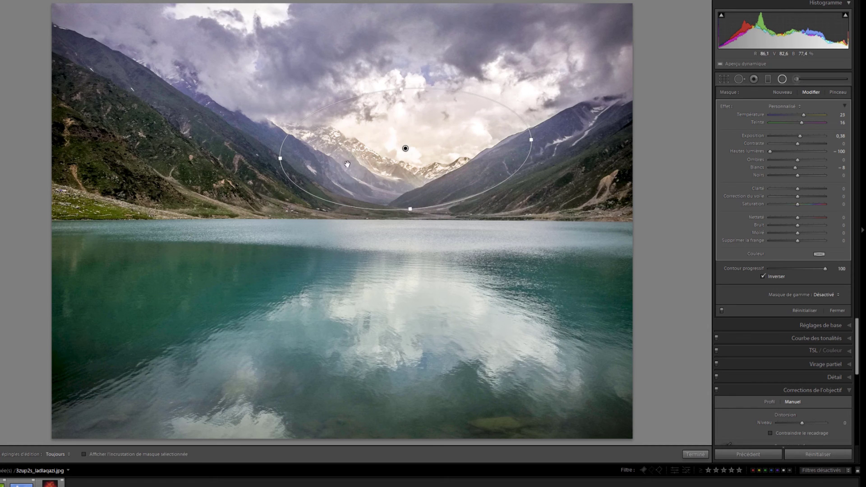
left_click(783, 81)
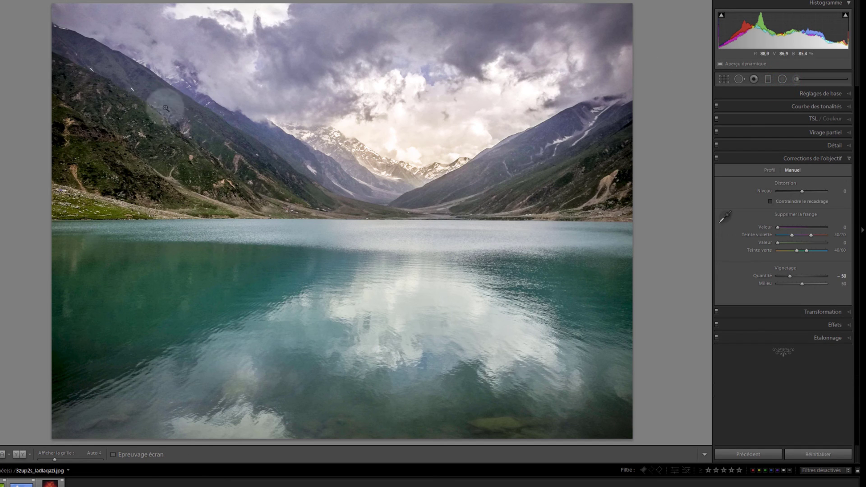
Step: Warm the whole photo slightly by setting its basic temperature to −1
left_click(832, 94)
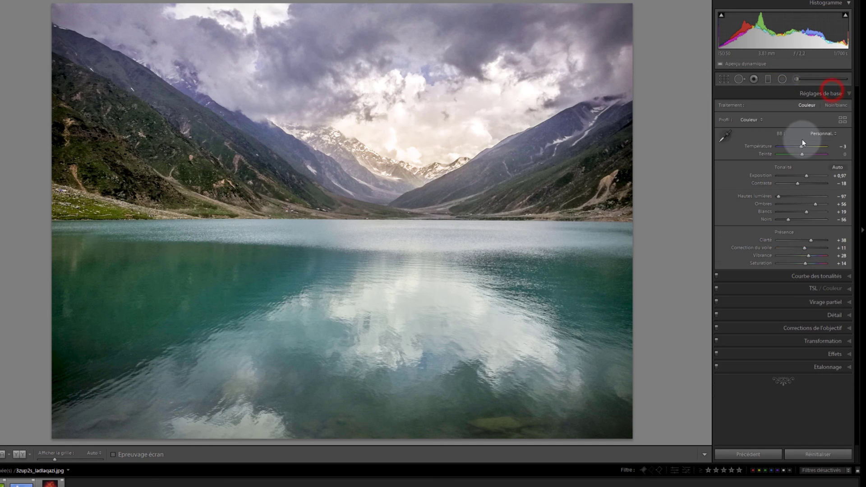
left_click(802, 147)
left_click_drag(802, 147, 803, 147)
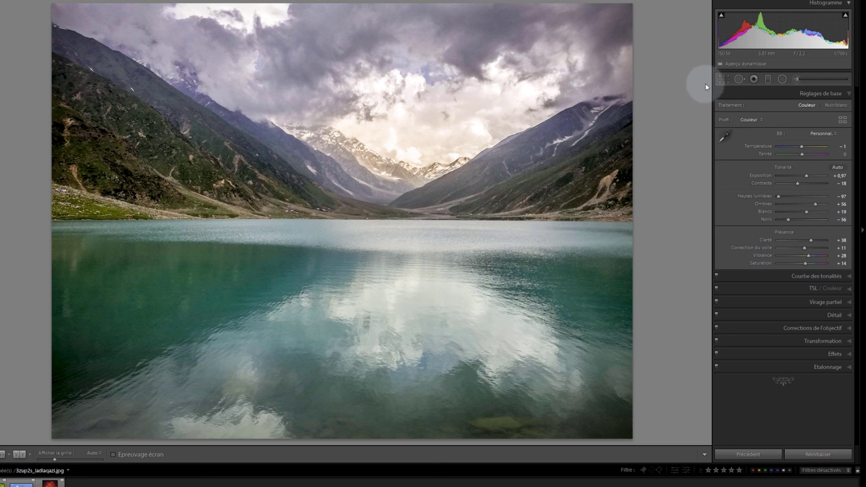
Step: Fine-tune the photo's rotation so the lake's far shoreline is level, and apply the crop
left_click(723, 79)
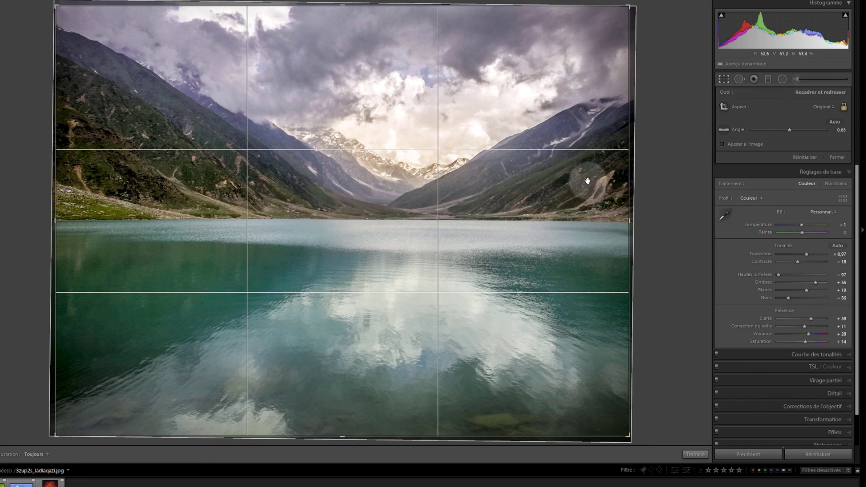
left_click_drag(671, 219, 670, 220)
left_click(730, 78)
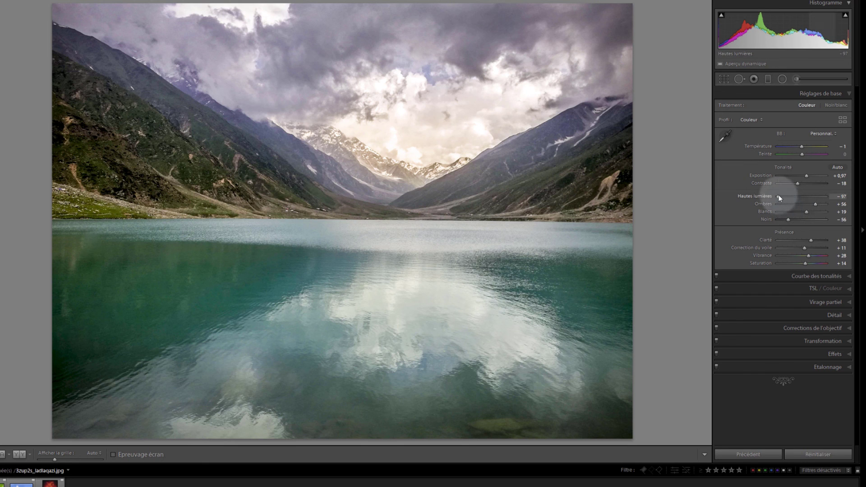
Step: Set the photo's basic highlights to −24 and compare the before and after versions side by side
left_click_drag(779, 196, 797, 197)
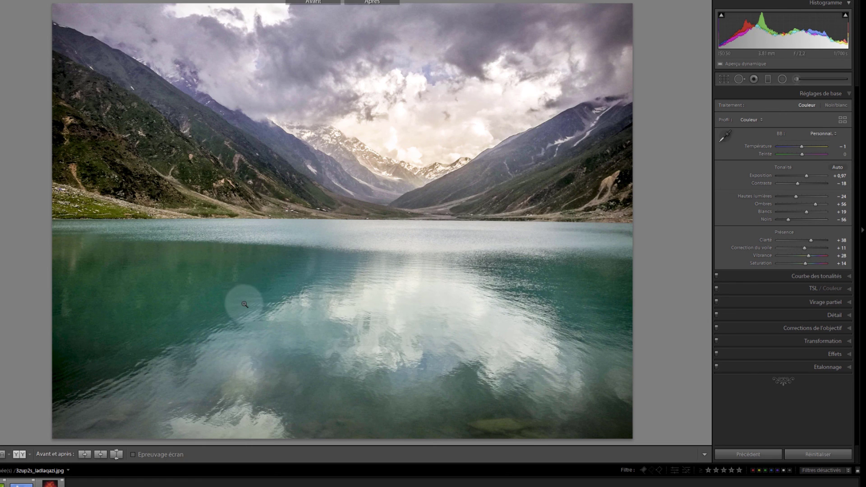
key("y")
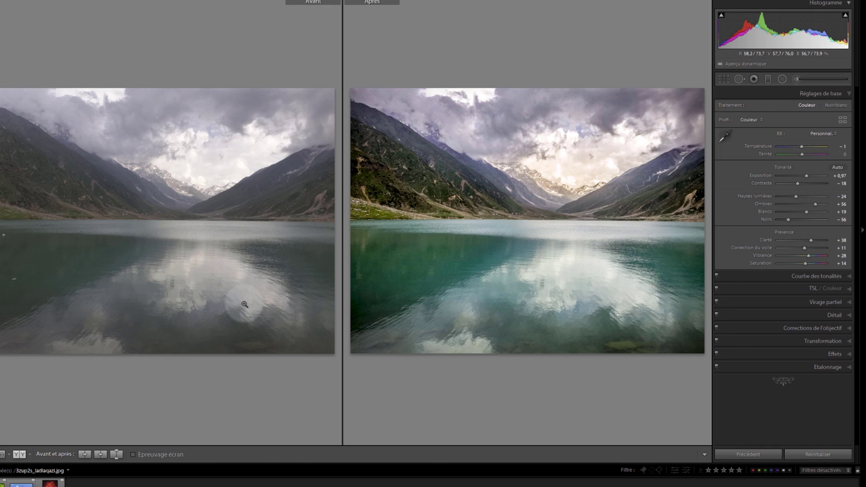